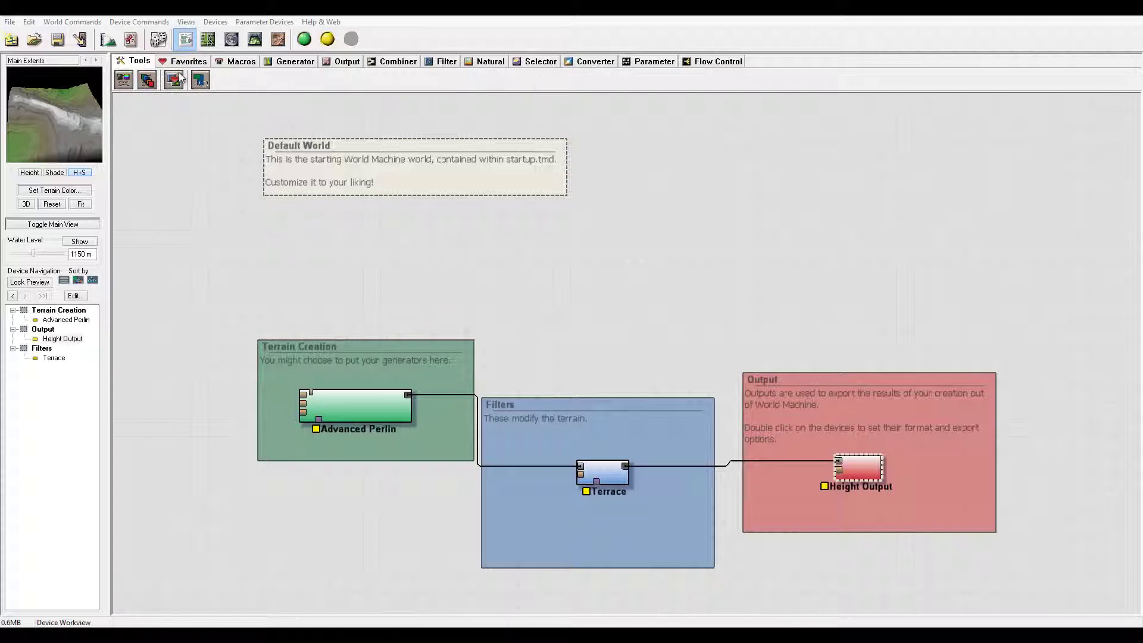
# Browse the Generator, Output, Tools and Favorites device tabs, ending back on Tools.
pyautogui.click(294, 61)
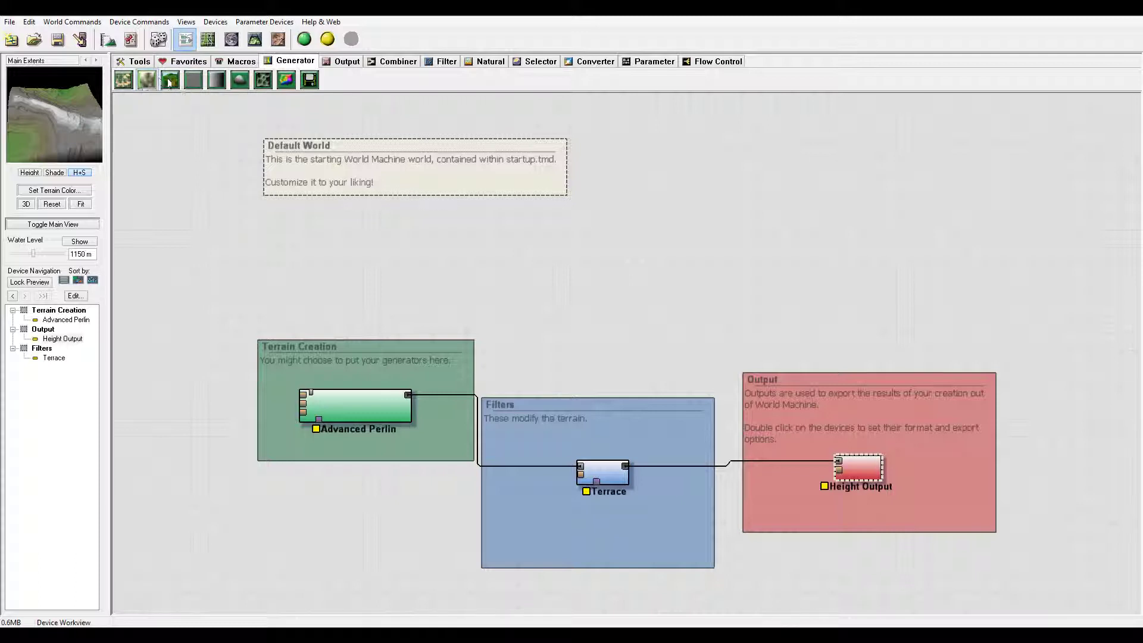
pyautogui.click(347, 62)
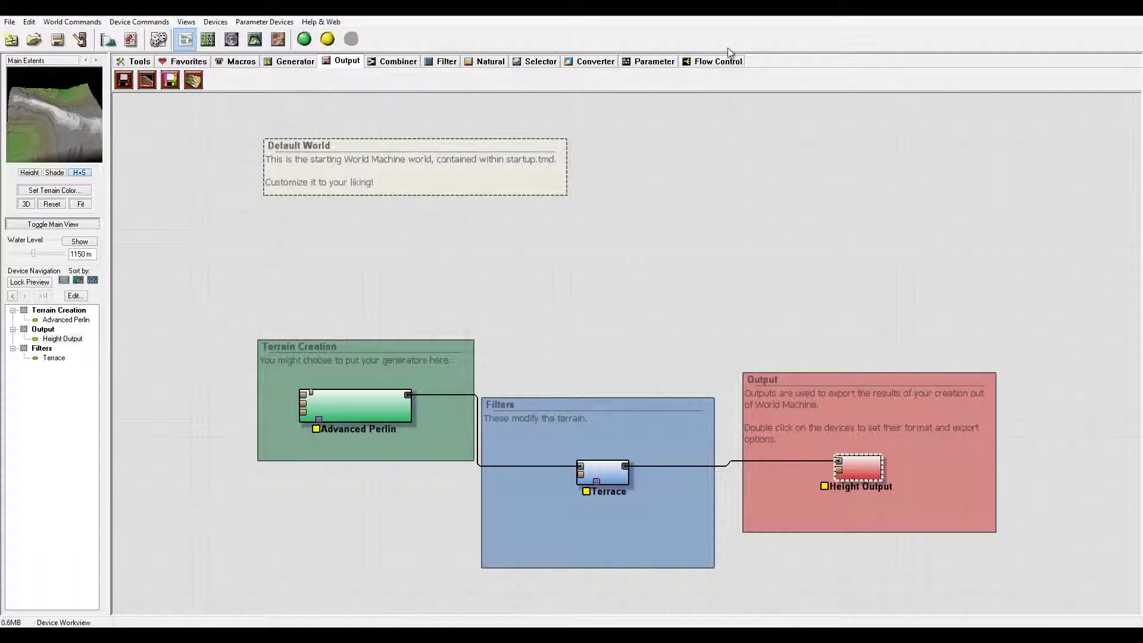
pyautogui.click(140, 61)
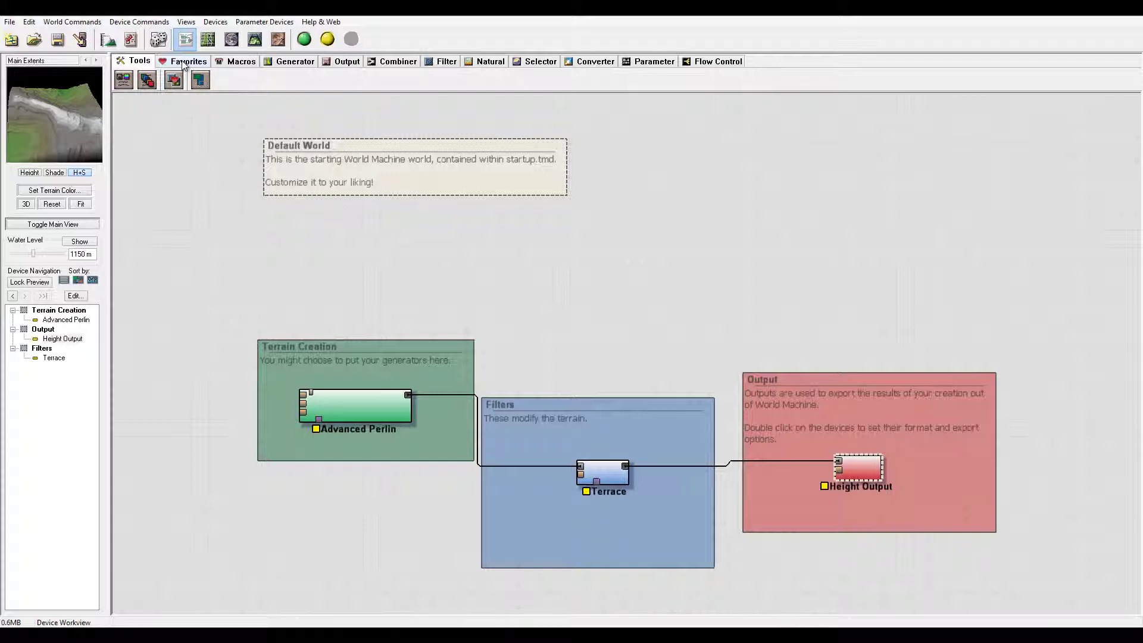
pyautogui.click(184, 65)
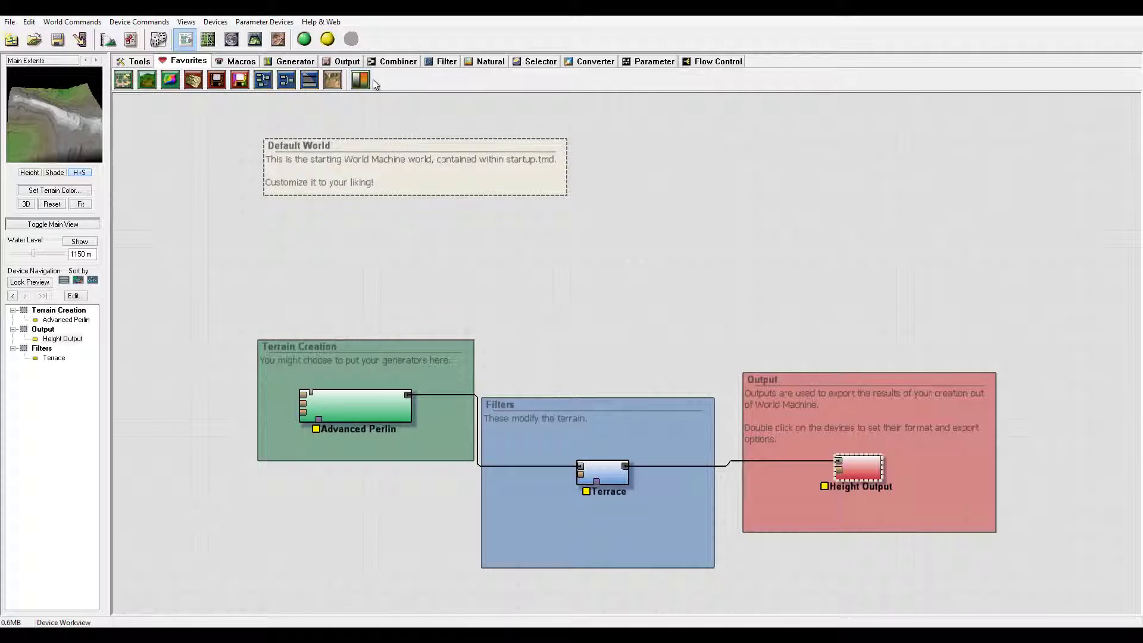
pyautogui.click(137, 61)
# Add Gradient to the favourite devices in Partsbar Customization and view the updated Favorites tab.
pyautogui.click(175, 80)
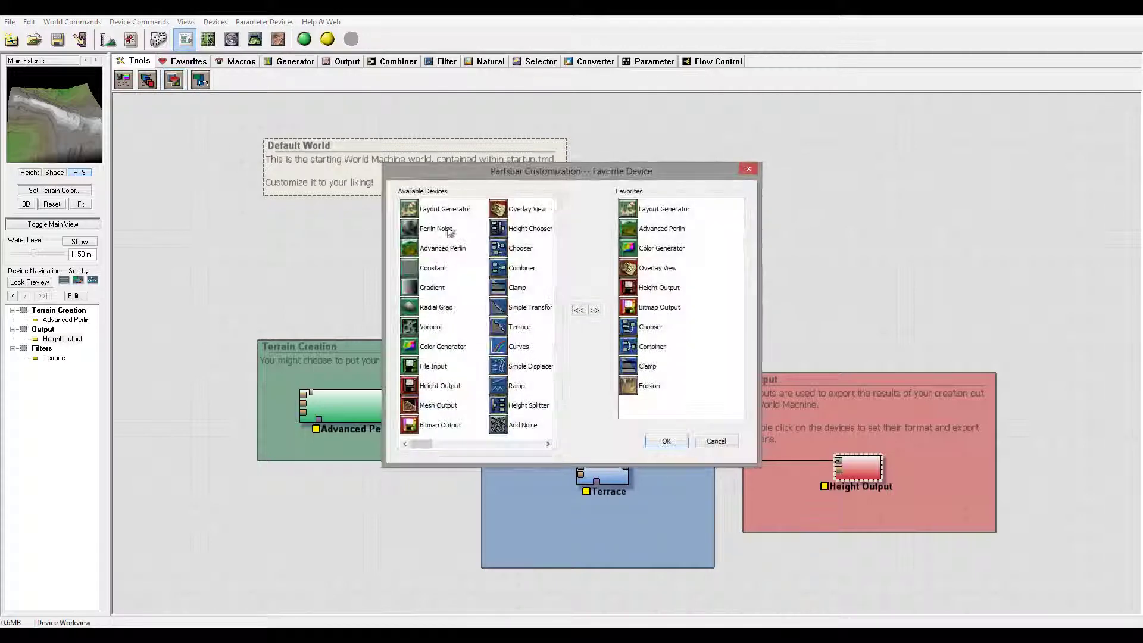
pyautogui.moveTo(530, 176); pyautogui.dragTo(510, 117)
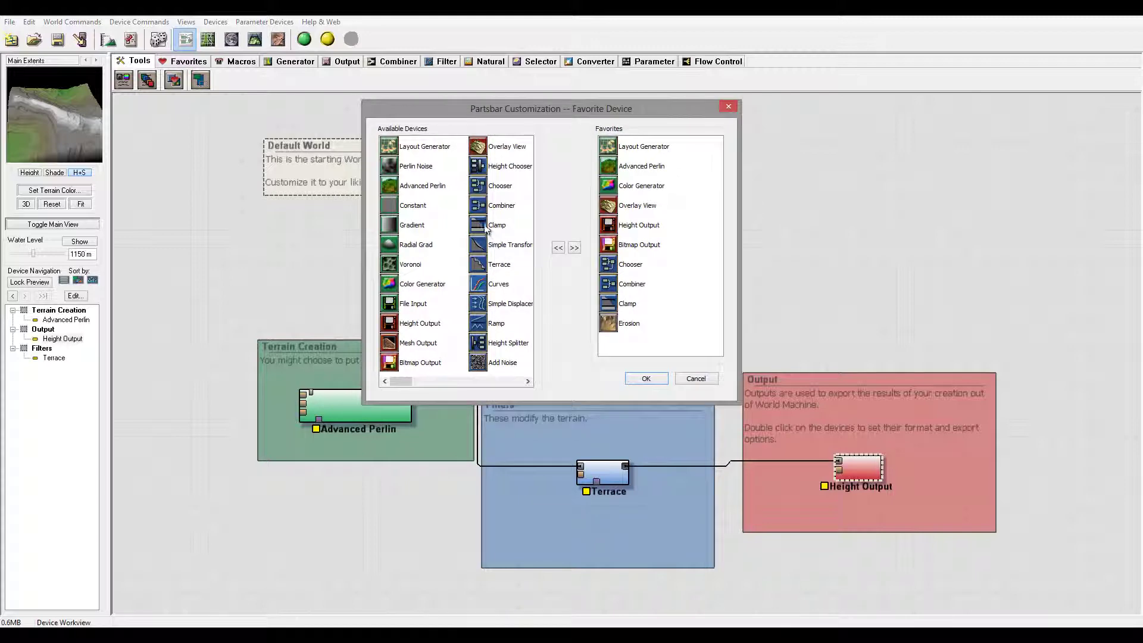
pyautogui.click(393, 229)
pyautogui.click(575, 248)
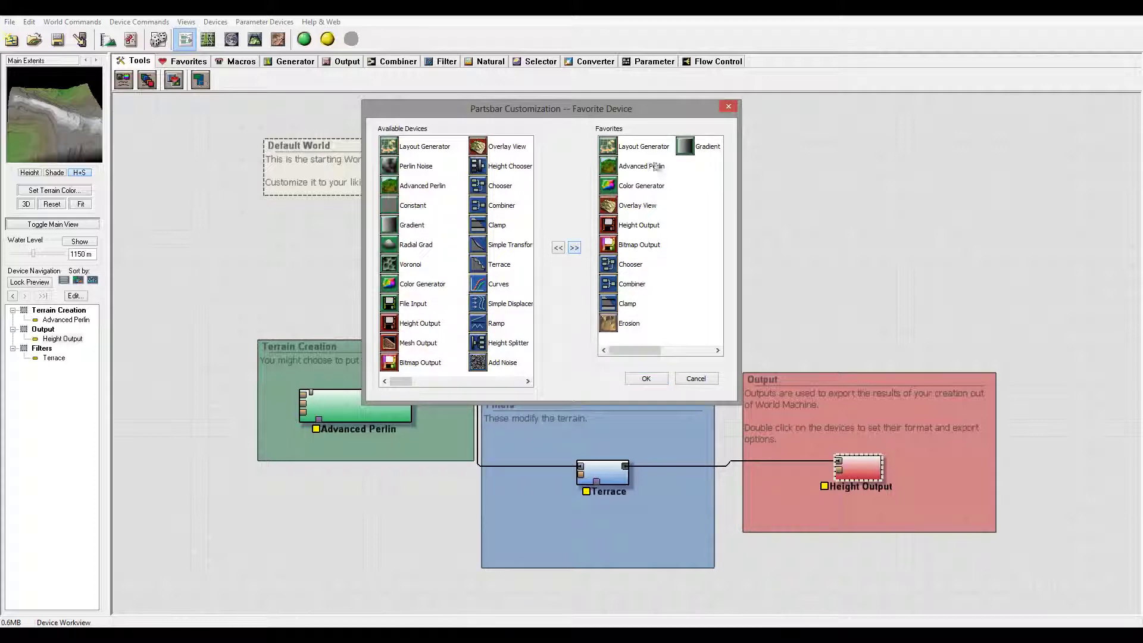
pyautogui.click(645, 379)
pyautogui.click(186, 61)
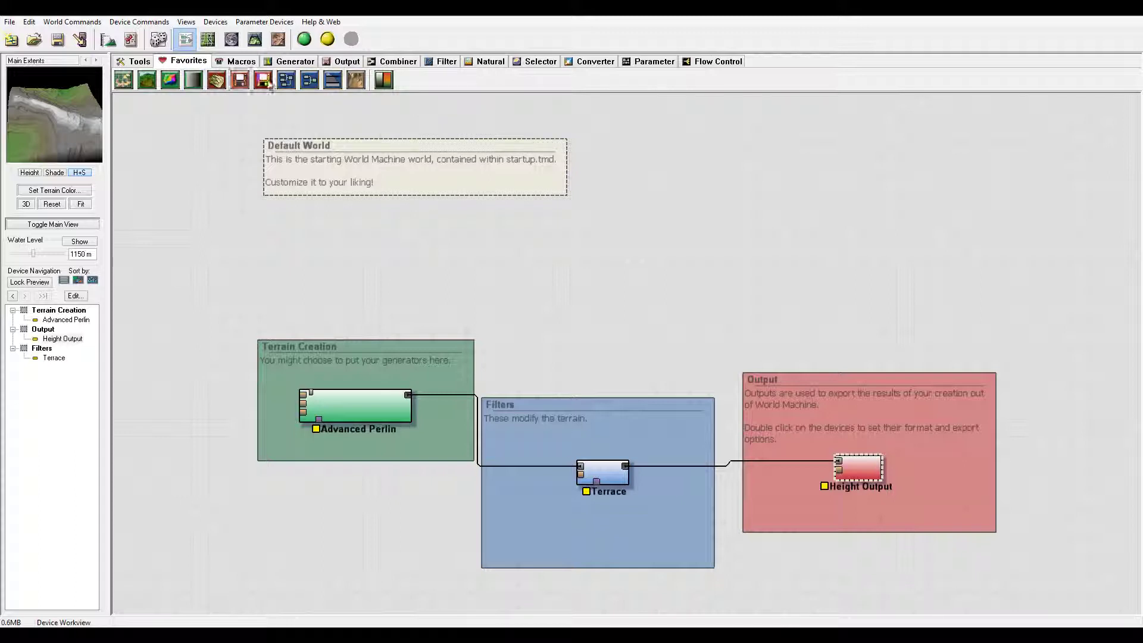
# Cycle through the Output, Combiner, Generator, Filter, Favorites and Tools tabs, then show Macros.
pyautogui.click(347, 63)
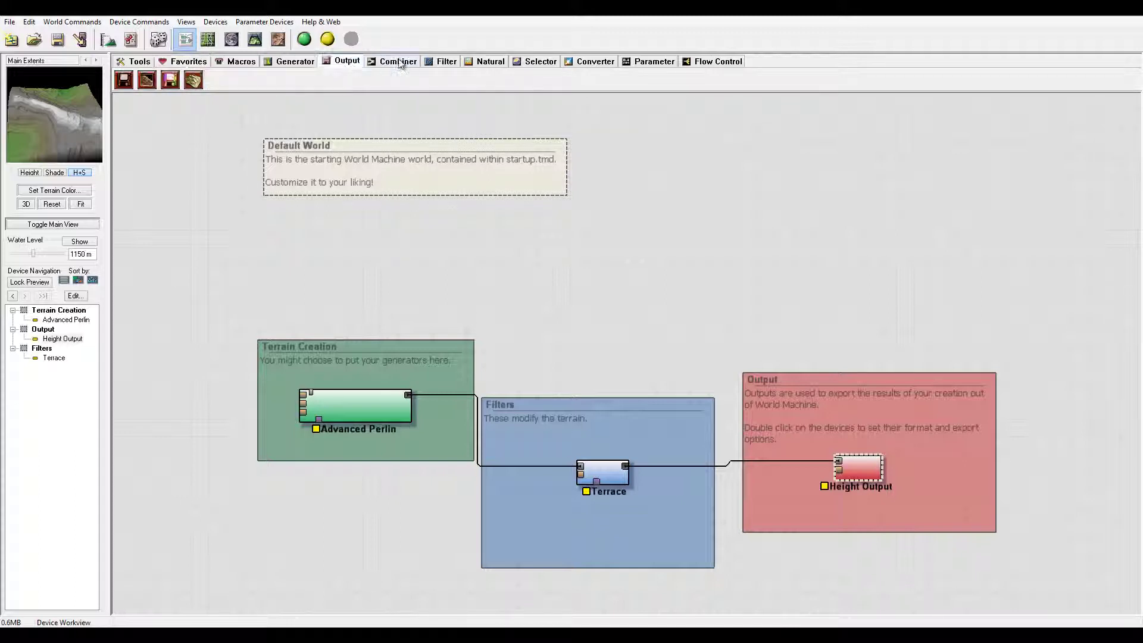
pyautogui.click(399, 63)
pyautogui.click(294, 62)
pyautogui.click(445, 63)
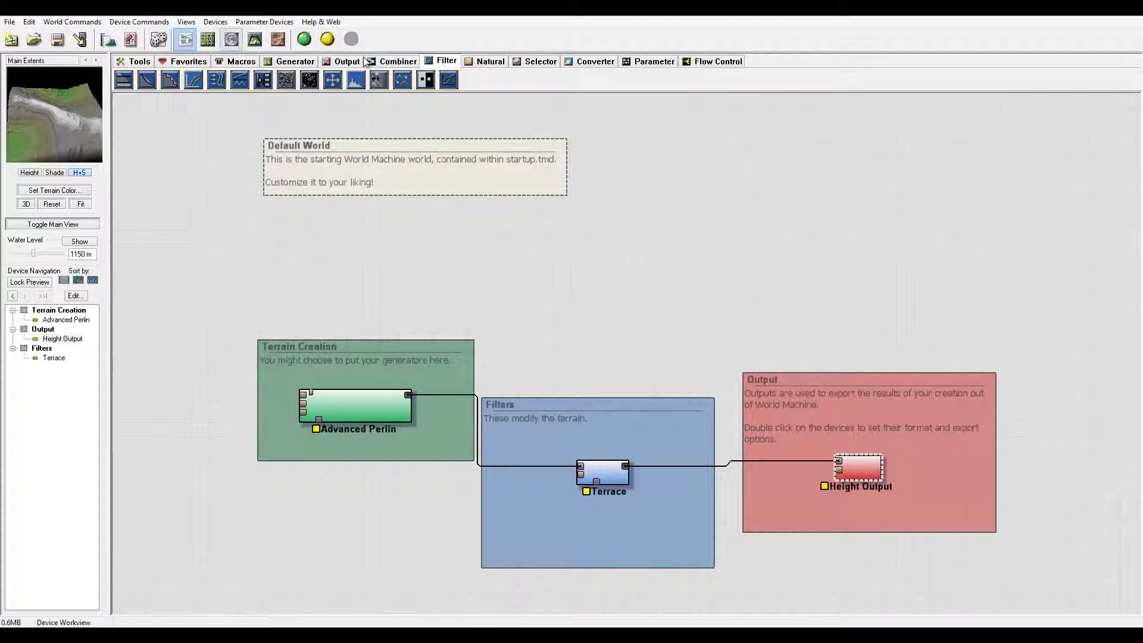
pyautogui.click(294, 62)
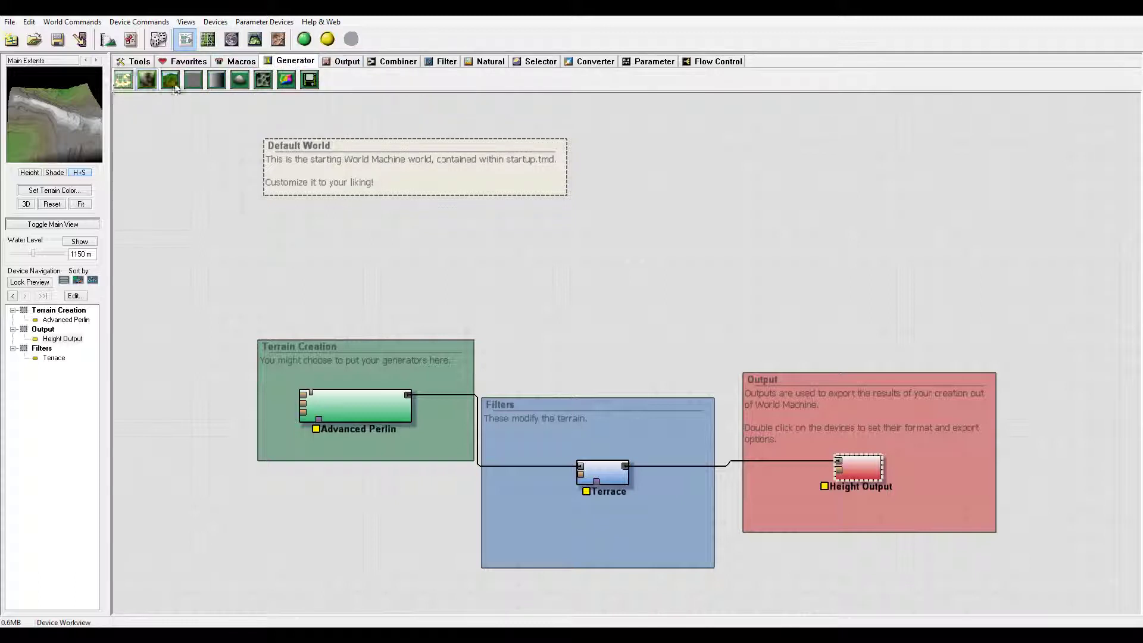
pyautogui.click(188, 61)
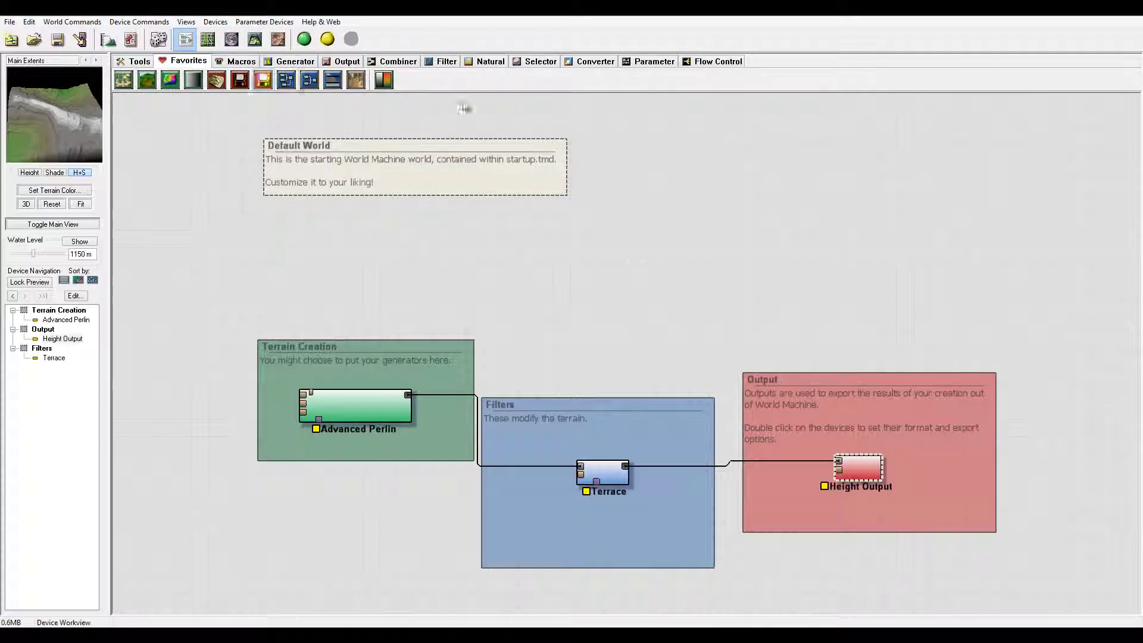
pyautogui.click(137, 61)
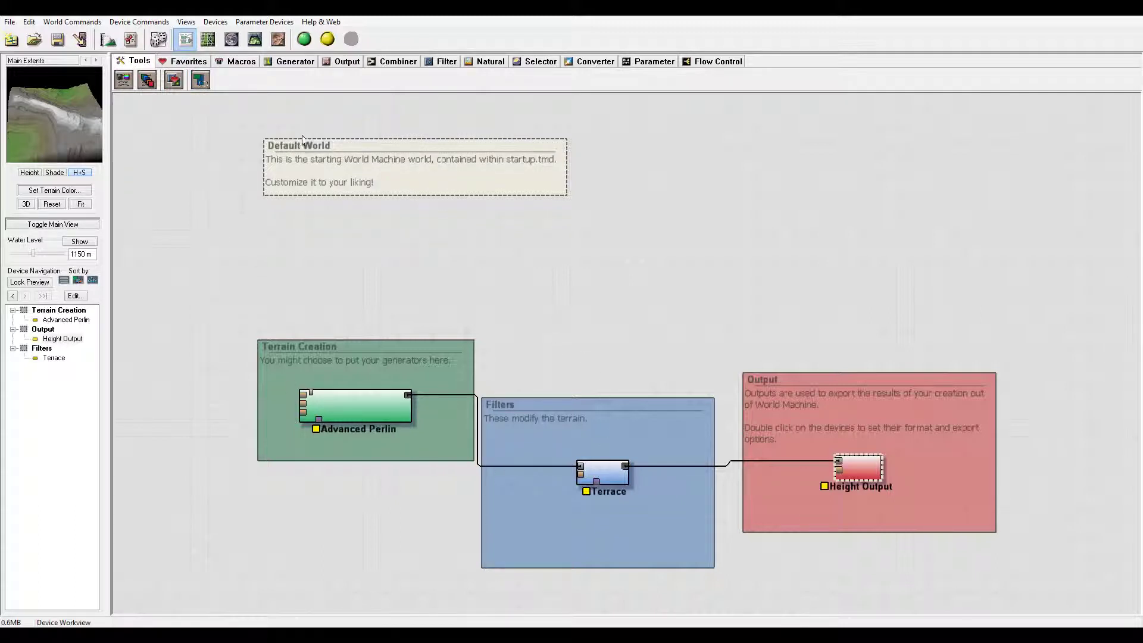
pyautogui.click(175, 64)
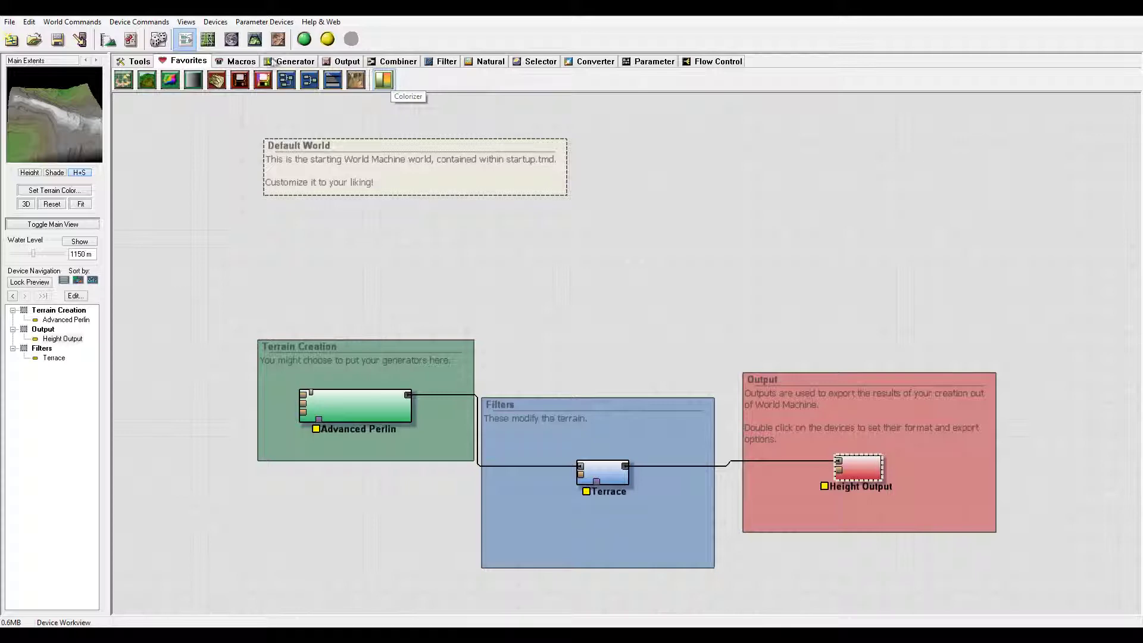
pyautogui.click(239, 62)
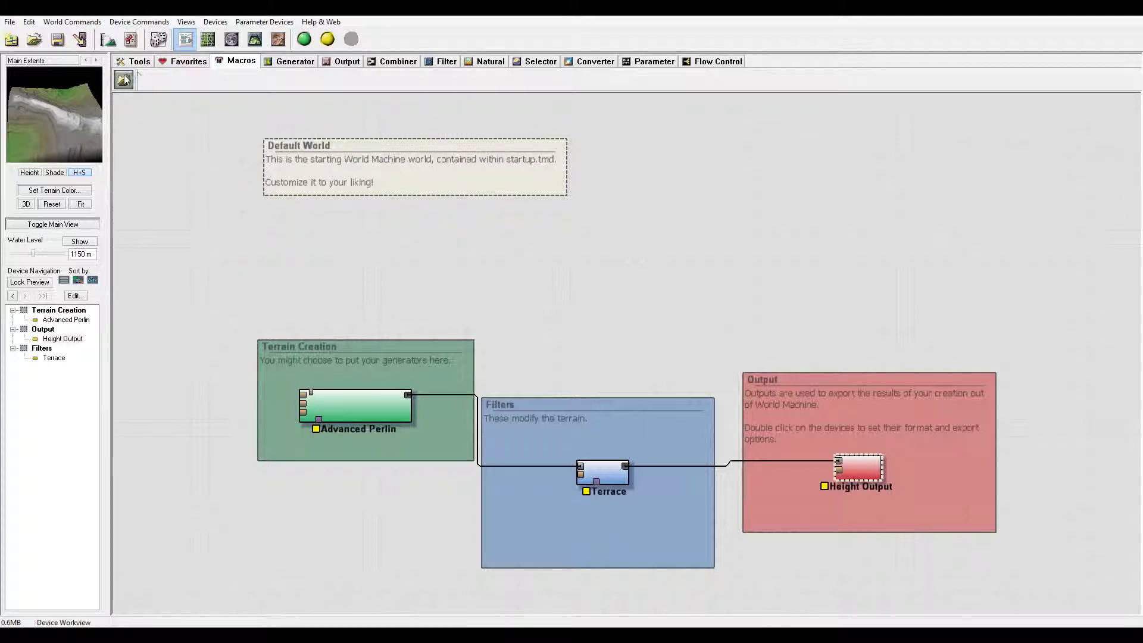
# Open the Load/Manage Macro Library dialog from the macro icon on the Macros tab.
pyautogui.click(125, 79)
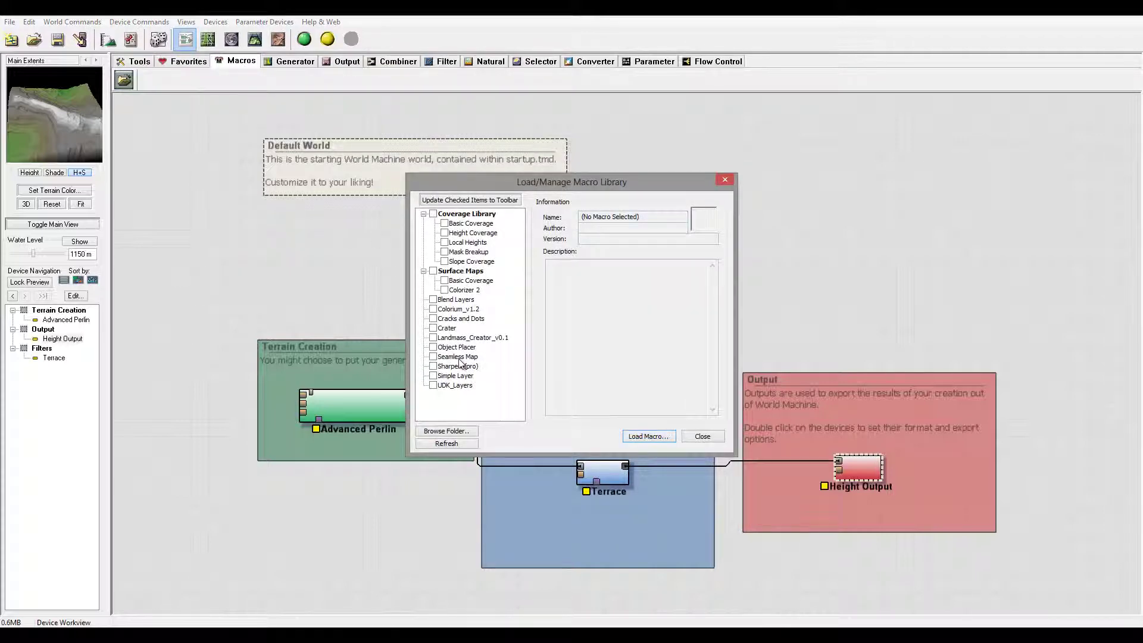